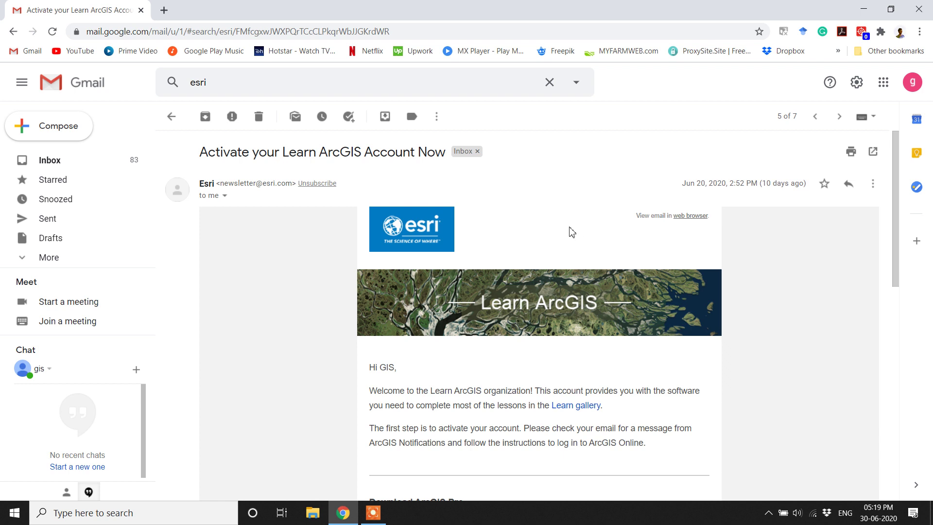
# Step: Follow the ArcGIS Online link in the Esri email's Download ArcGIS Pro section
pyautogui.scroll(-5, 571, 232)
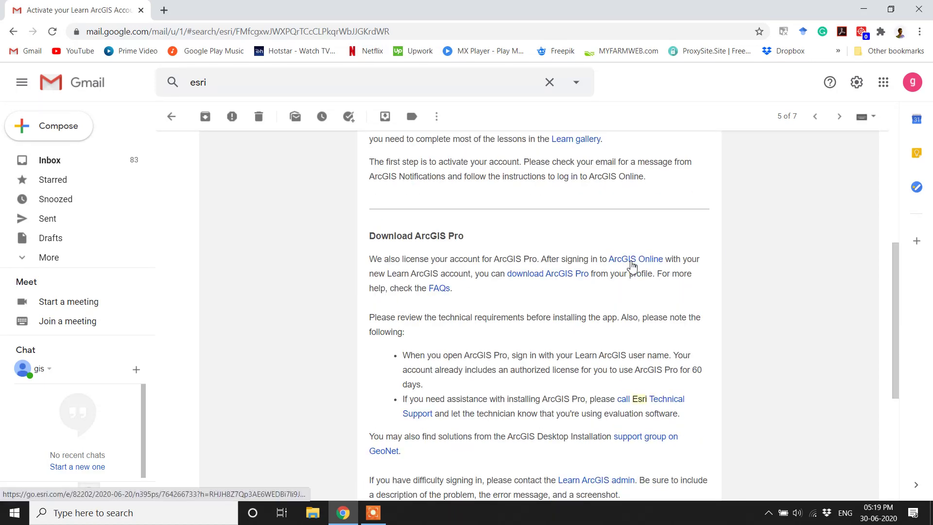
pyautogui.click(629, 262)
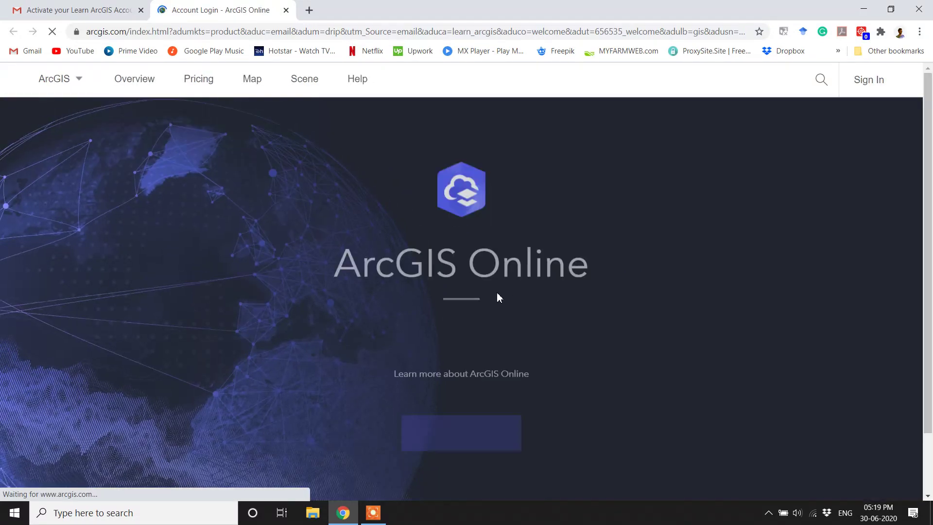
# Step: Sign in to ArcGIS Online with the Learn ArcGIS account username and password
pyautogui.click(482, 424)
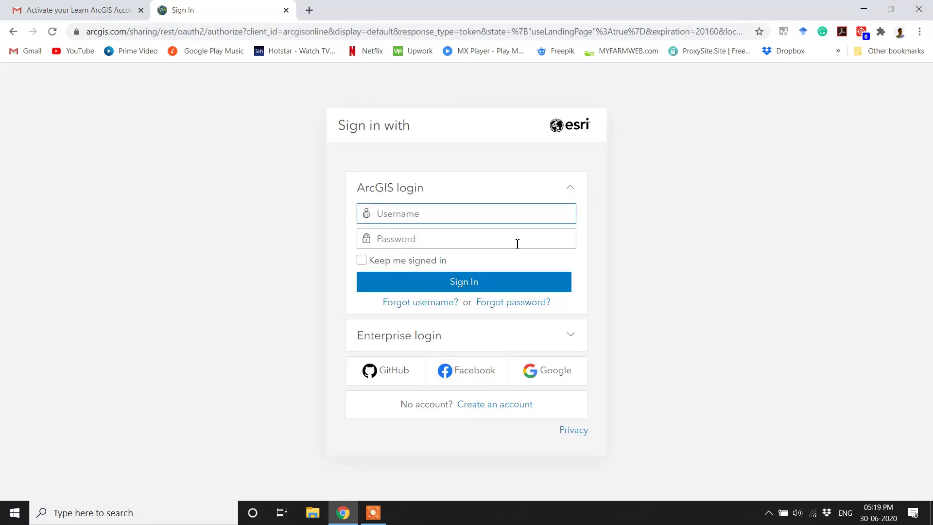
pyautogui.hotkey('ctrl', 'v')
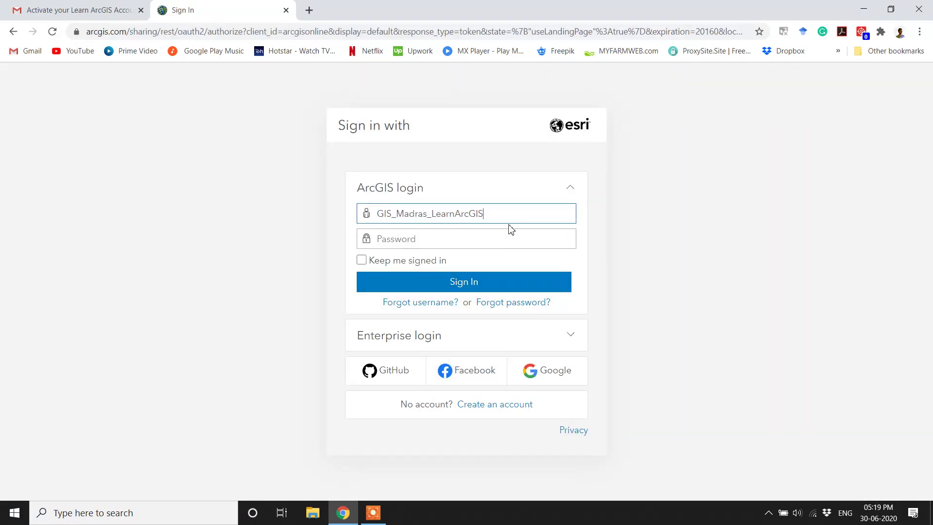
pyautogui.press('Tab')
pyautogui.write('••')
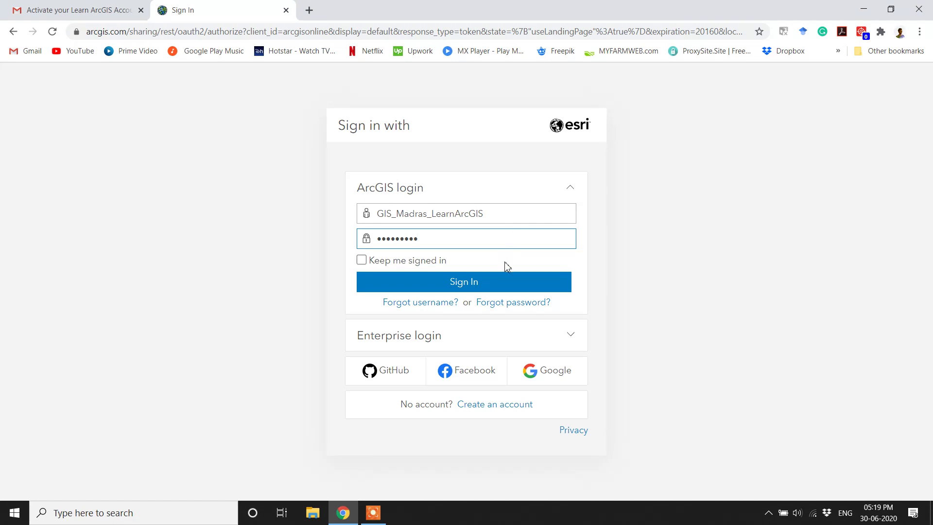
pyautogui.click(503, 283)
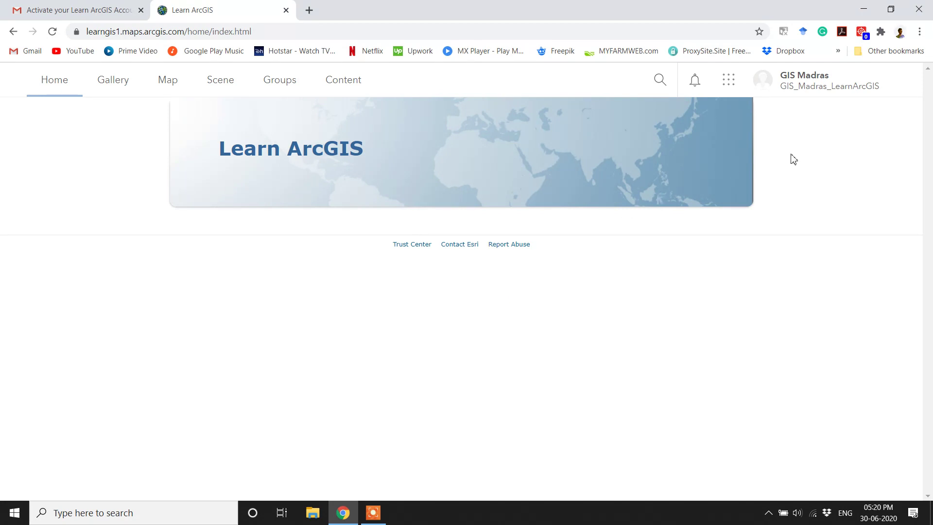
# Step: Show the My settings Licenses page, with the Creator user type and licensed products including ArcGIS Pro
pyautogui.click(801, 86)
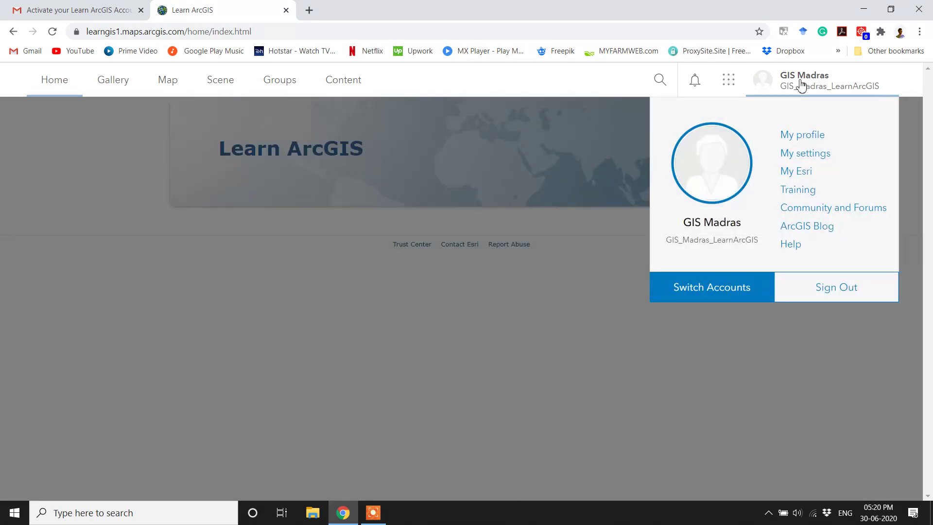
pyautogui.click(802, 157)
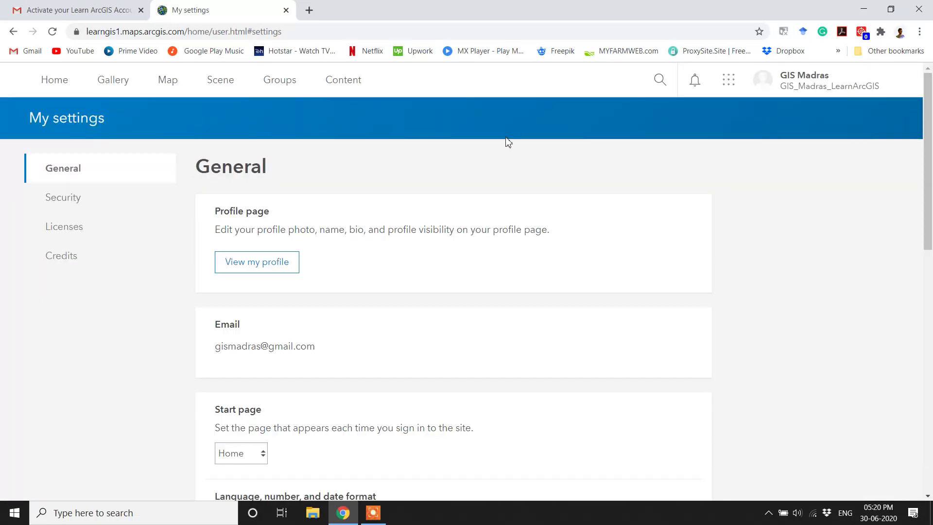
pyautogui.click(72, 236)
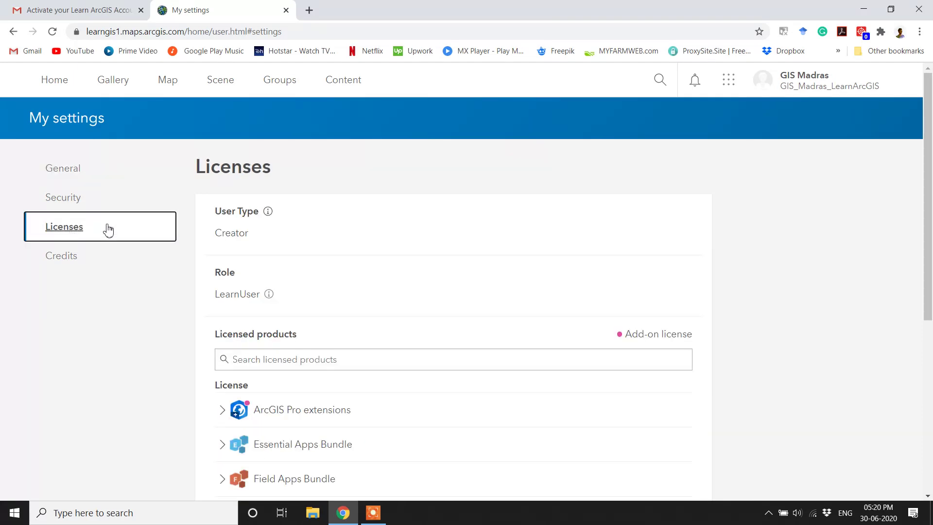
pyautogui.scroll(-1, 378, 248)
pyautogui.scroll(-5, 379, 248)
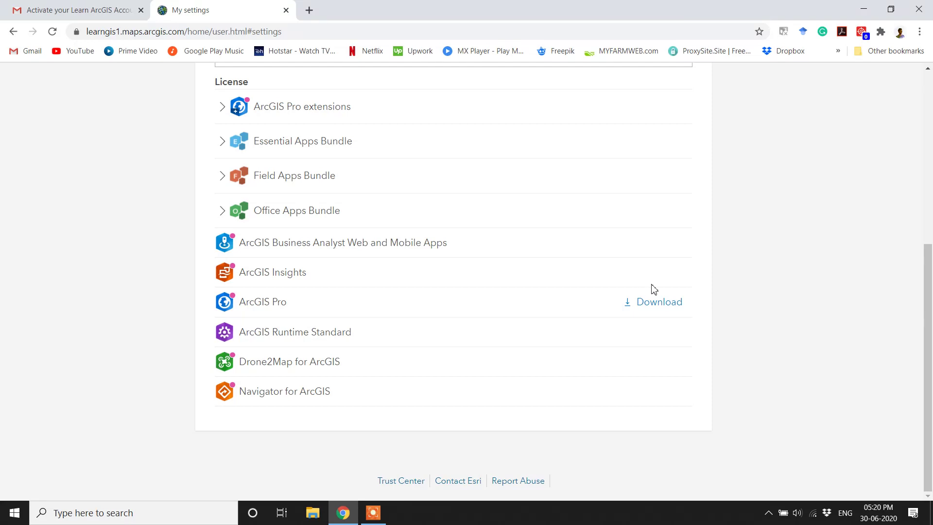
# Step: Save the English ArcGIS Pro 2.5 installer ArcGISPro_25_172639.exe to the Desktop and view Chrome's downloads
pyautogui.click(661, 303)
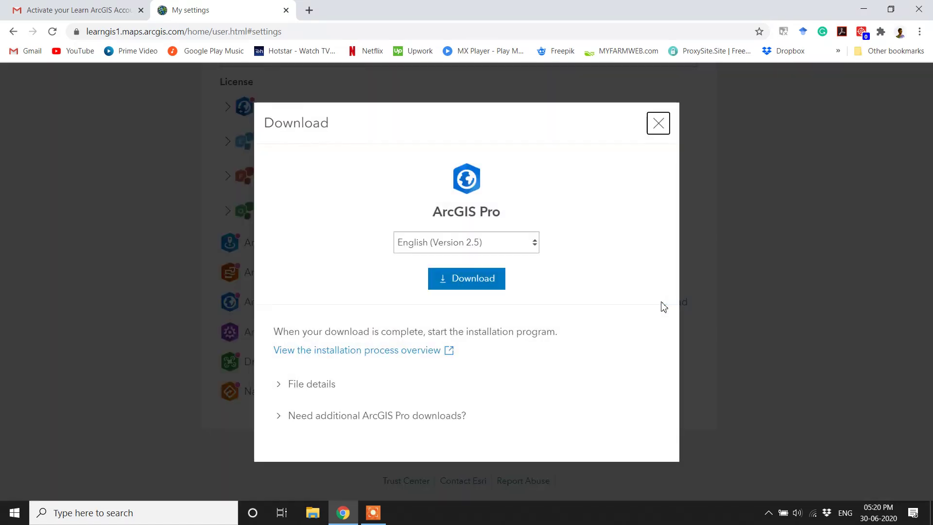
pyautogui.click(504, 252)
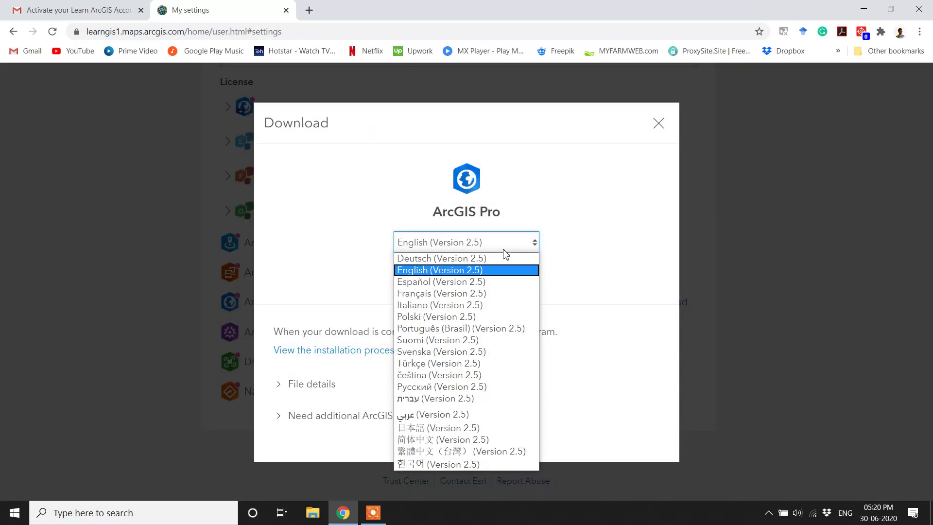
pyautogui.click(443, 270)
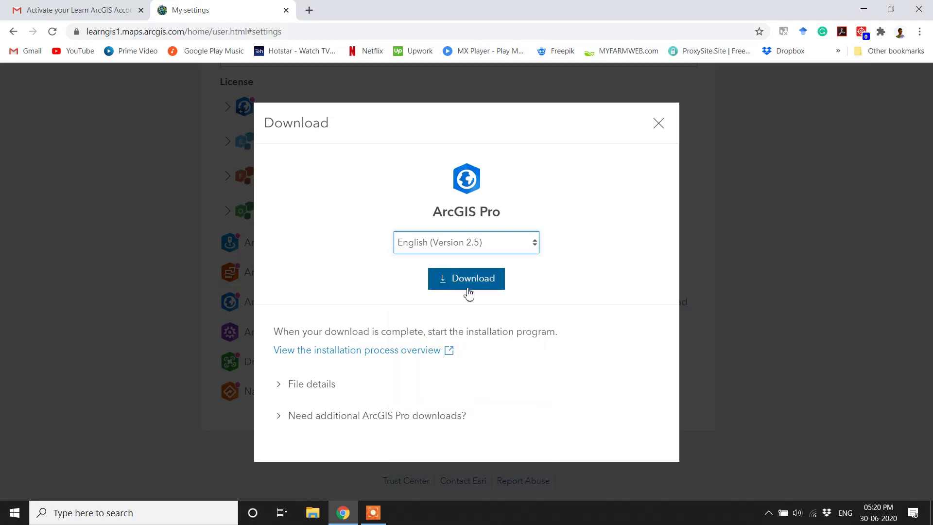
pyautogui.click(484, 289)
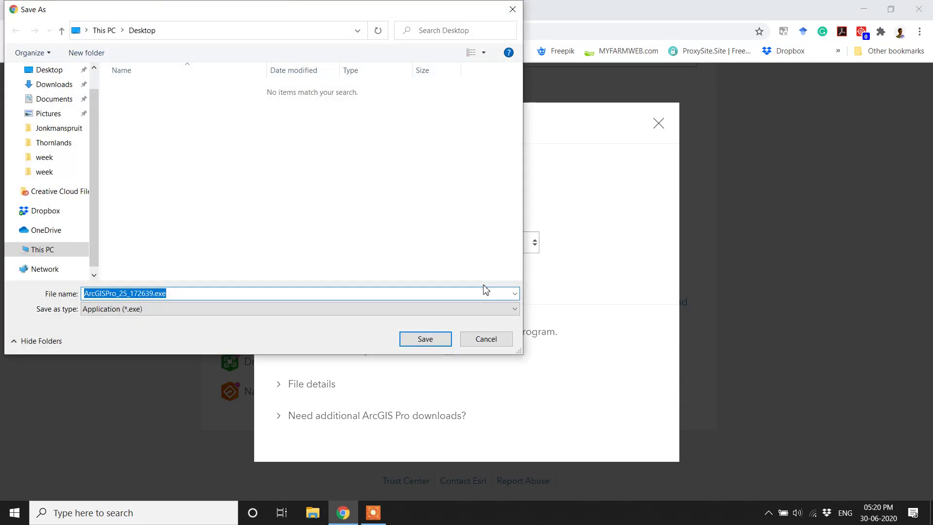
pyautogui.click(429, 341)
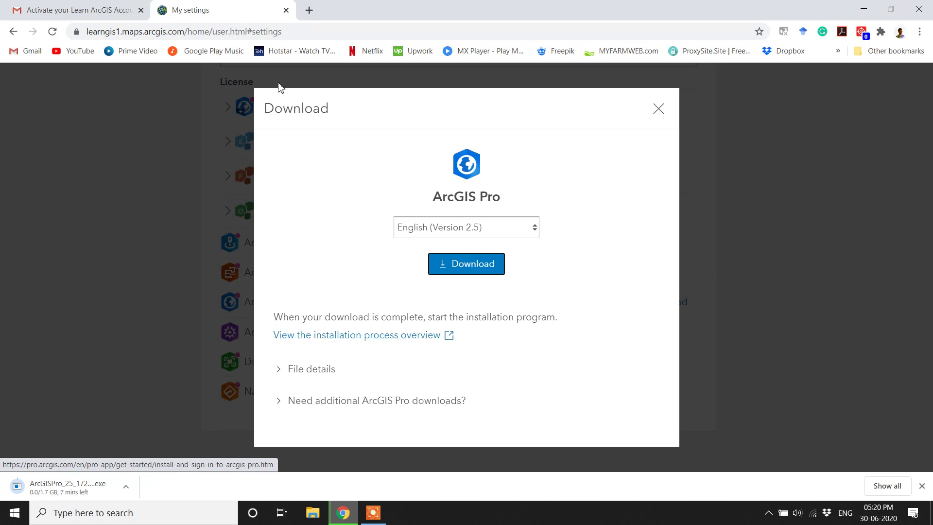
pyautogui.hotkey('ctrl', 'j')
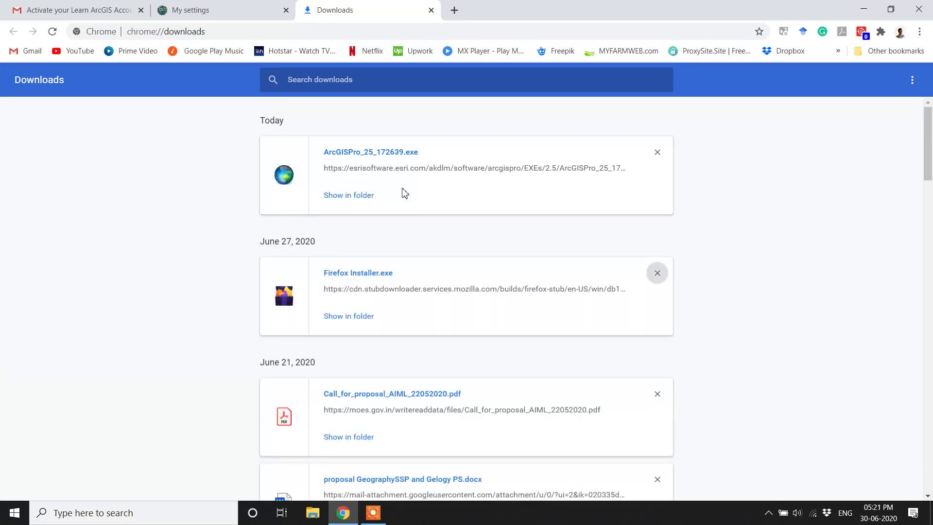
# Step: Run ArcGISPro_25_172639.exe, extract to the suggested folder, and close the extractor when finished
pyautogui.click(365, 153)
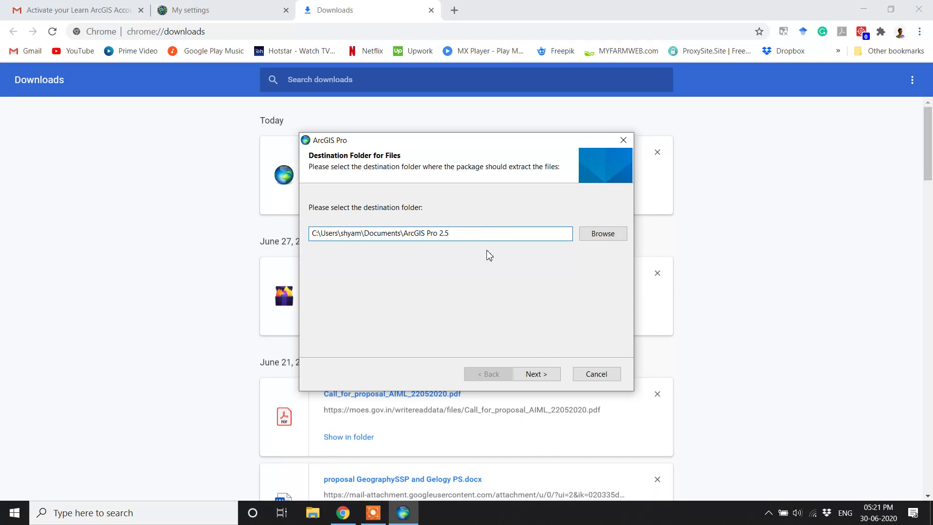
pyautogui.click(538, 375)
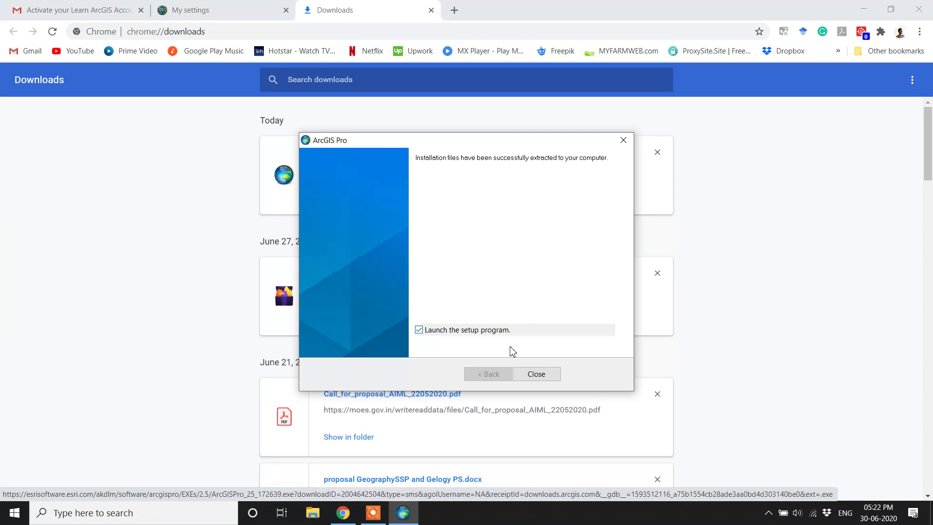
pyautogui.click(559, 377)
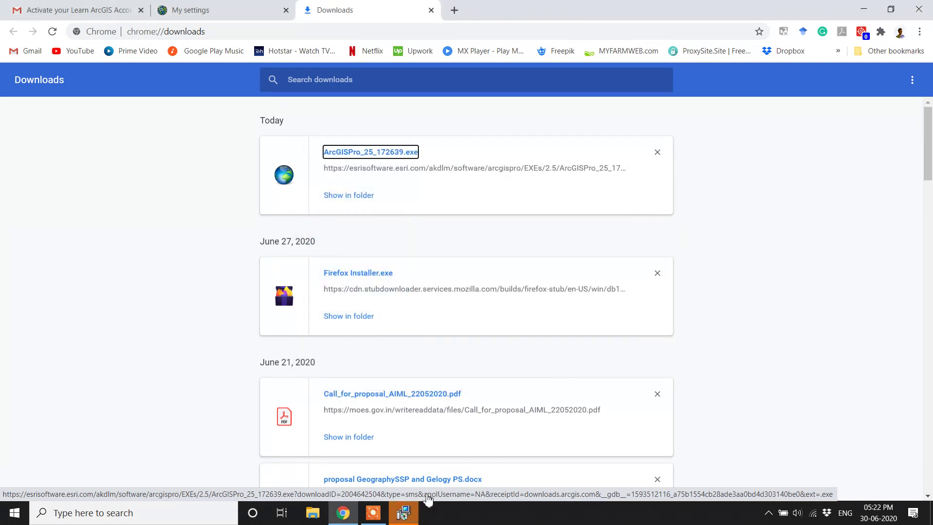
# Step: Bring ArcGIS Pro Setup forward, pass the welcome page, and accept the master agreement
pyautogui.click(404, 514)
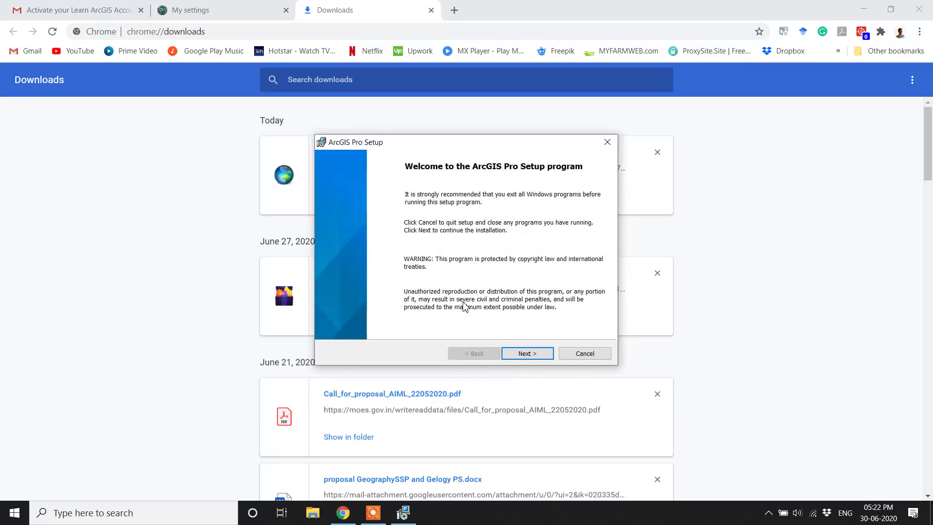
pyautogui.click(524, 352)
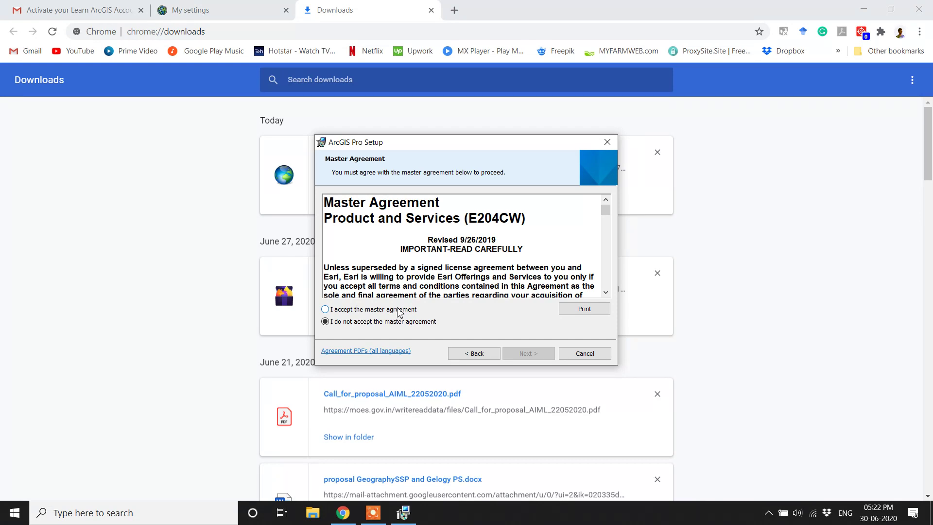
pyautogui.click(351, 312)
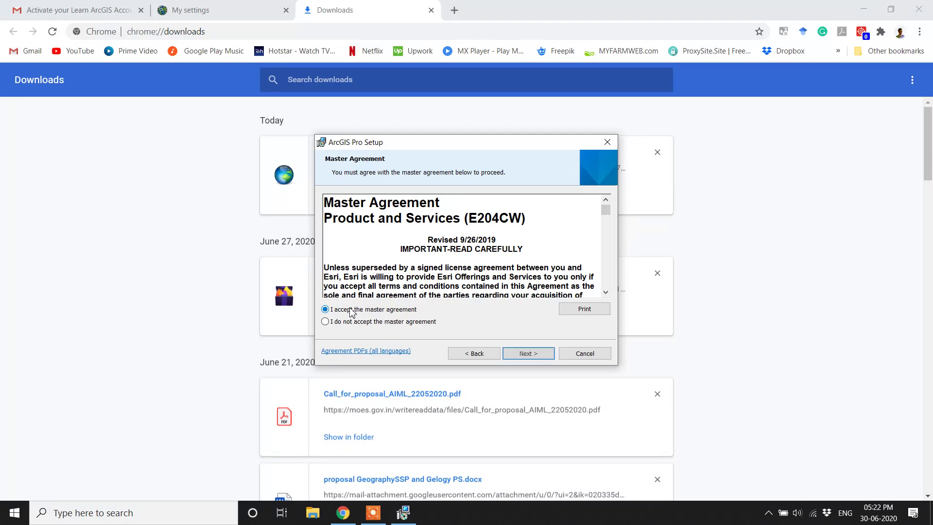
pyautogui.click(538, 356)
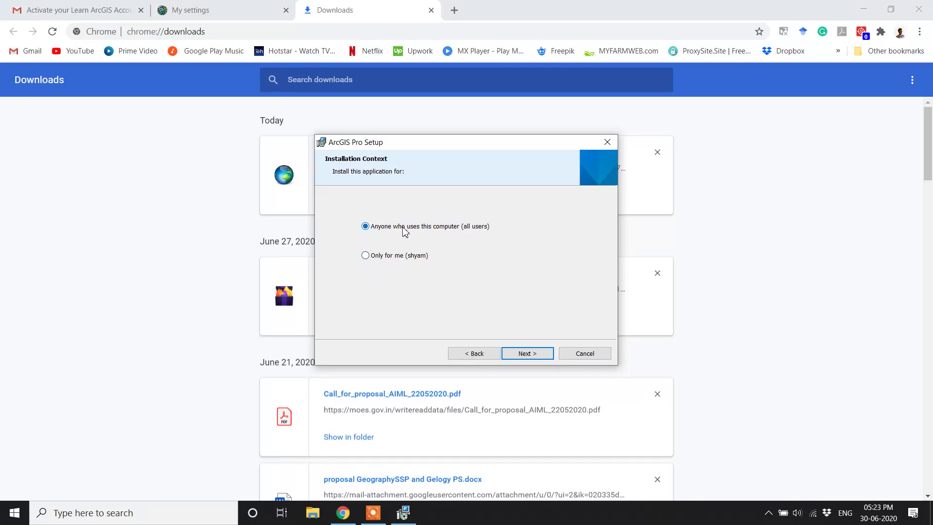
# Step: Keep the all-users install into C:\Program Files\ArcGIS\Pro\ and reach Ready to Install
pyautogui.click(539, 356)
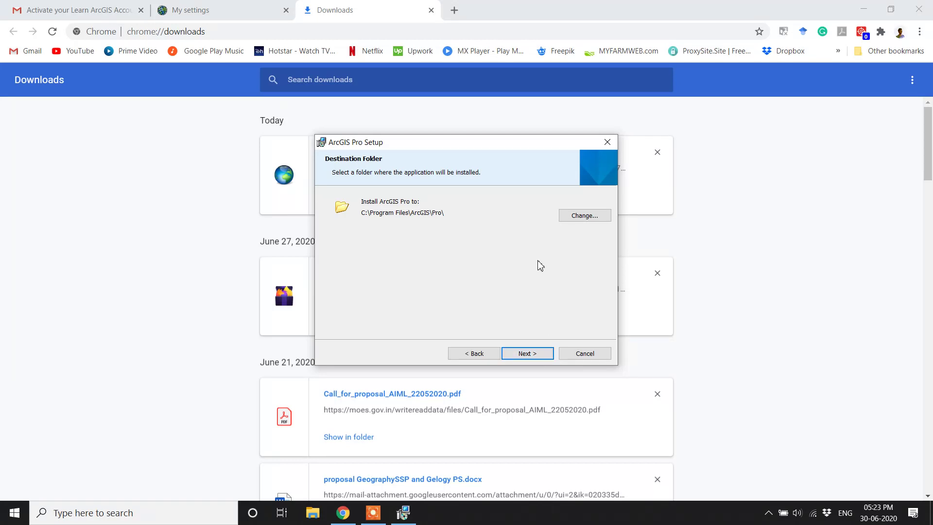
pyautogui.click(578, 220)
pyautogui.click(607, 145)
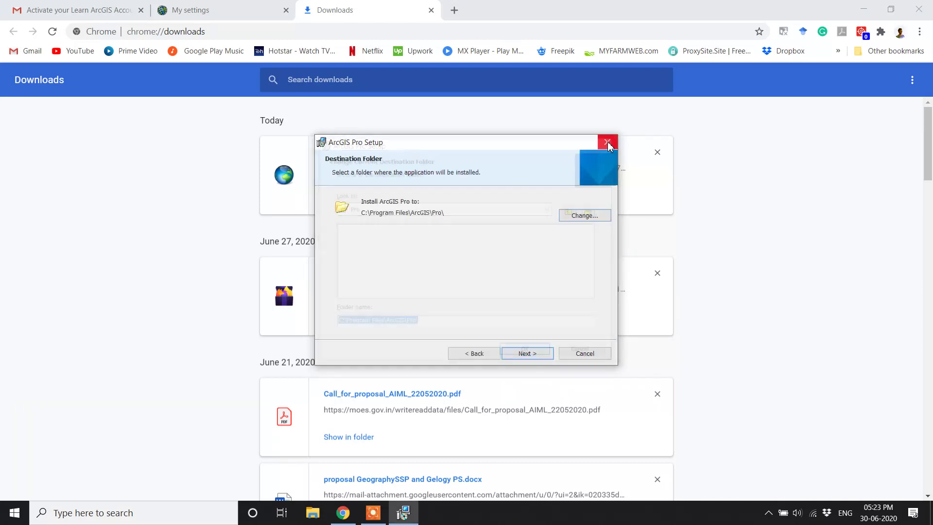
pyautogui.click(534, 357)
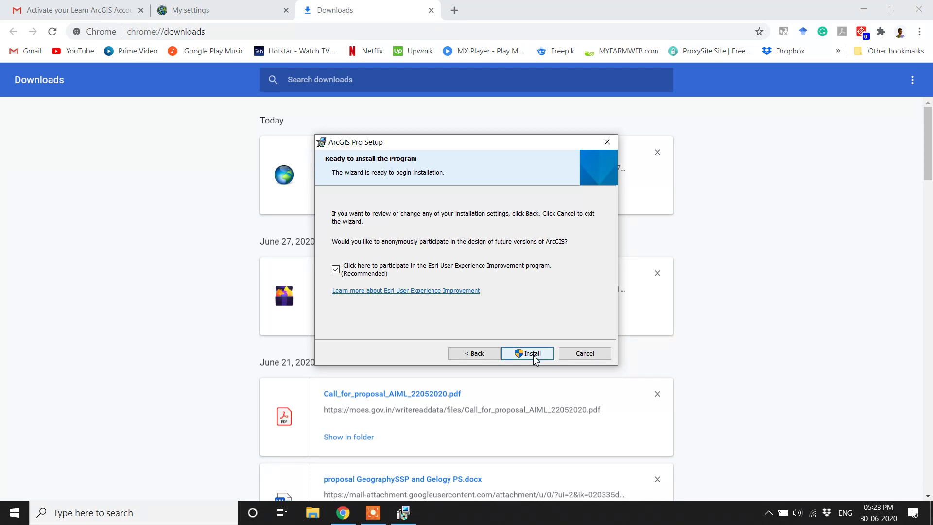
# Step: Install ArcGIS Pro and finish setup with 'Run ArcGIS Pro now' checked
pyautogui.click(529, 353)
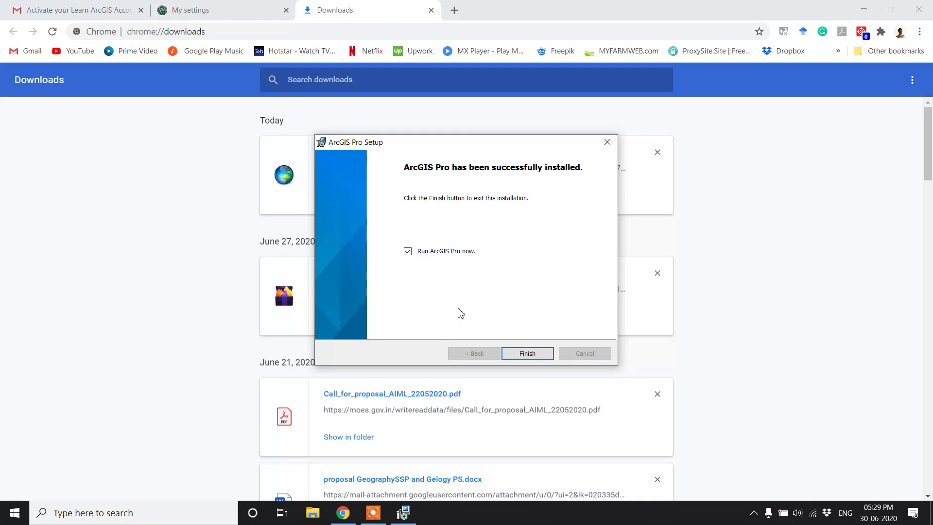
pyautogui.click(528, 353)
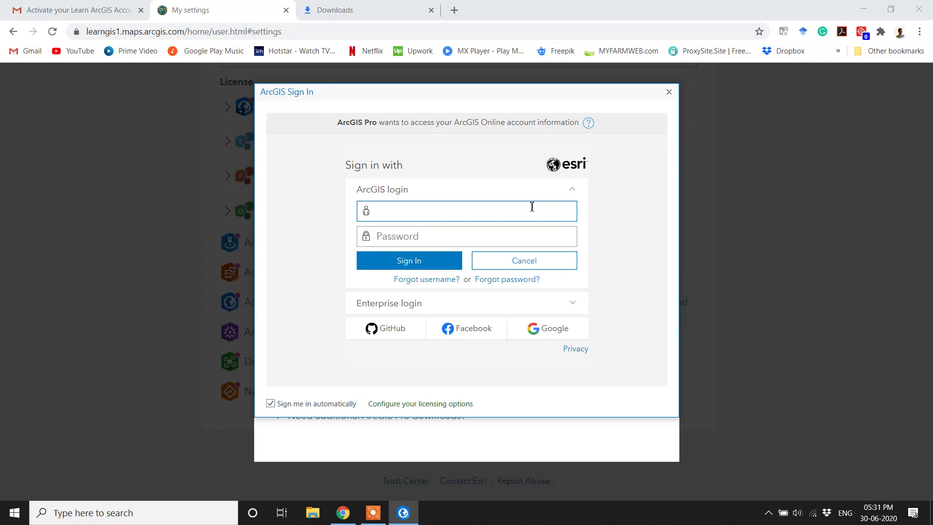
# Step: Enter the ArcGIS account username and password in ArcGIS Pro's Sign In window and submit
pyautogui.write('GIS_Madras_LearnArcGIS')
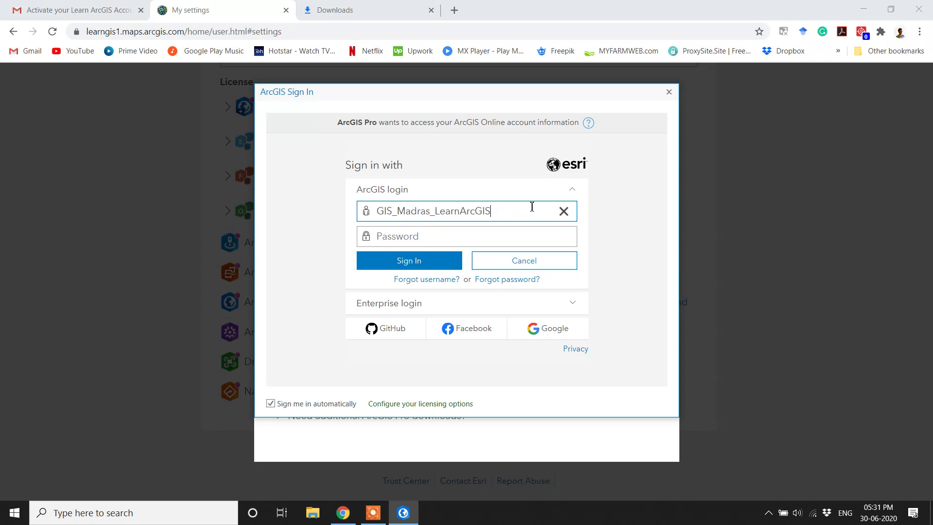
pyautogui.press('Tab')
pyautogui.write('*')
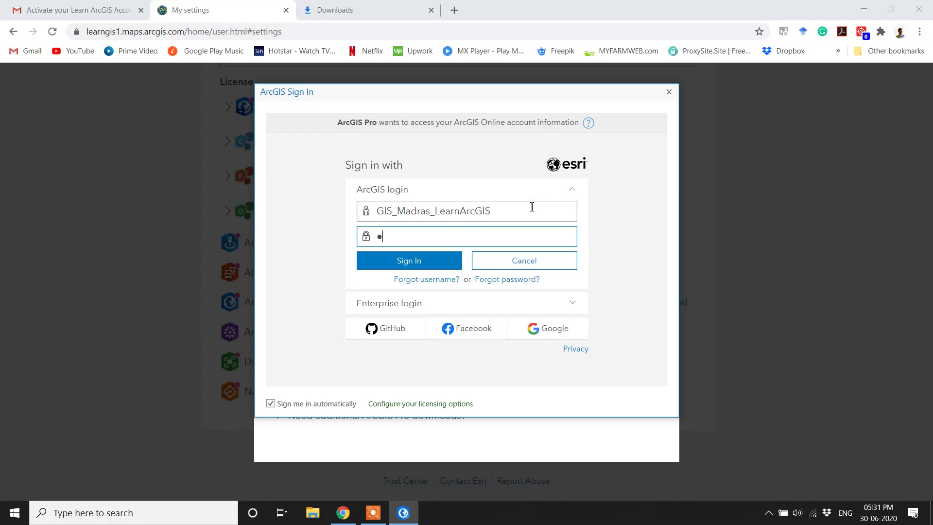
pyautogui.write('*')
pyautogui.press('BackSpace')
pyautogui.press('BackSpace')
pyautogui.write('*********')
pyautogui.click(427, 268)
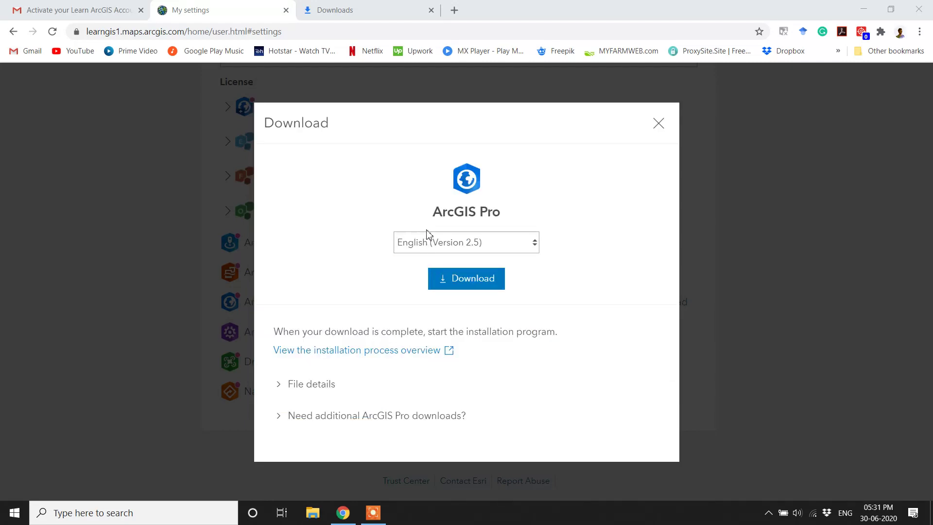
# Step: Close Chrome and maximize the signed-in ArcGIS Pro start page
pyautogui.click(919, 9)
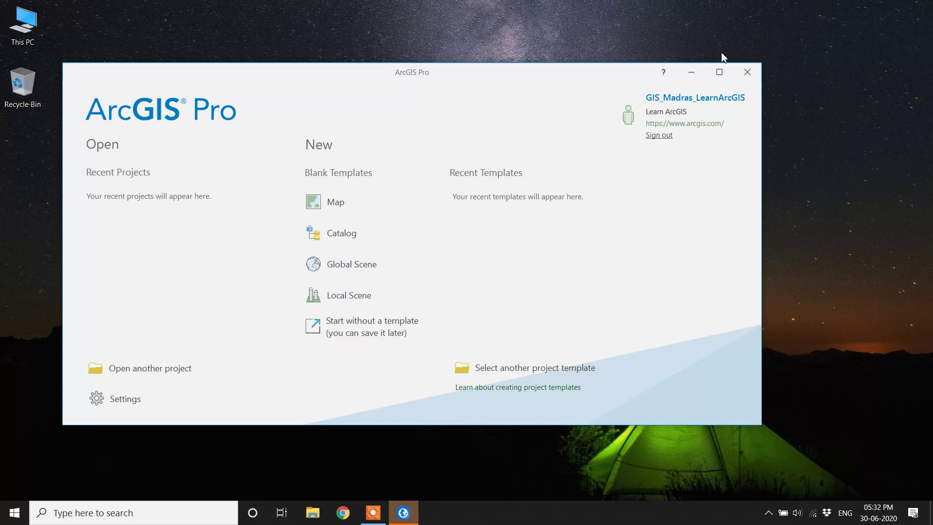
pyautogui.click(720, 72)
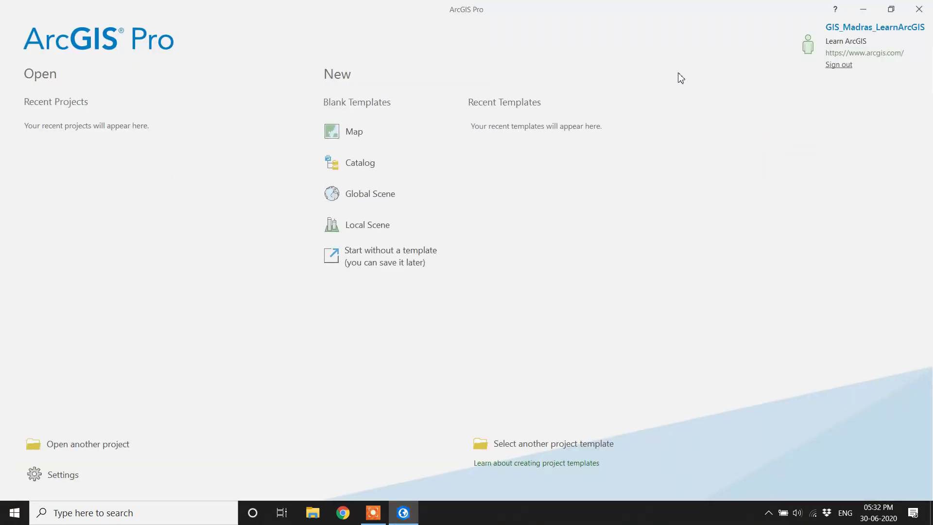